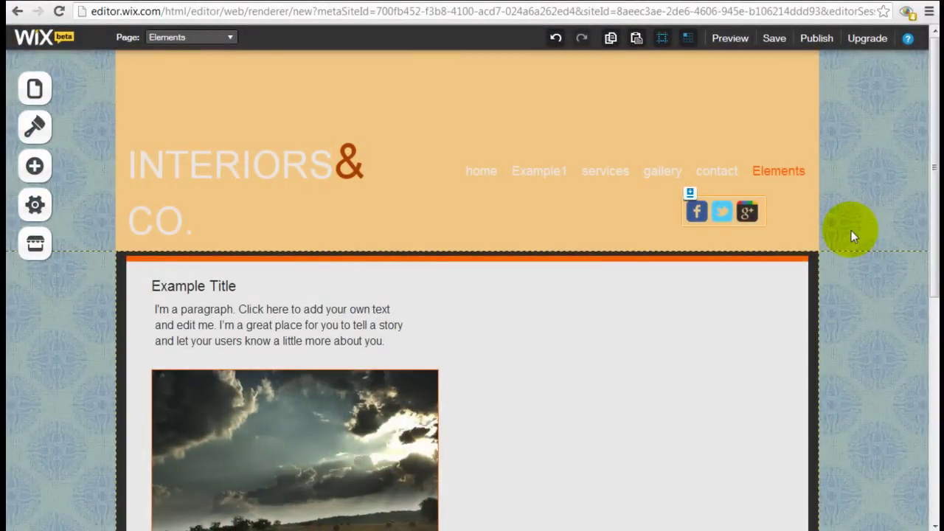
# - Switch the editor from the Elements page to the home page and look over it
pyautogui.click(214, 38)
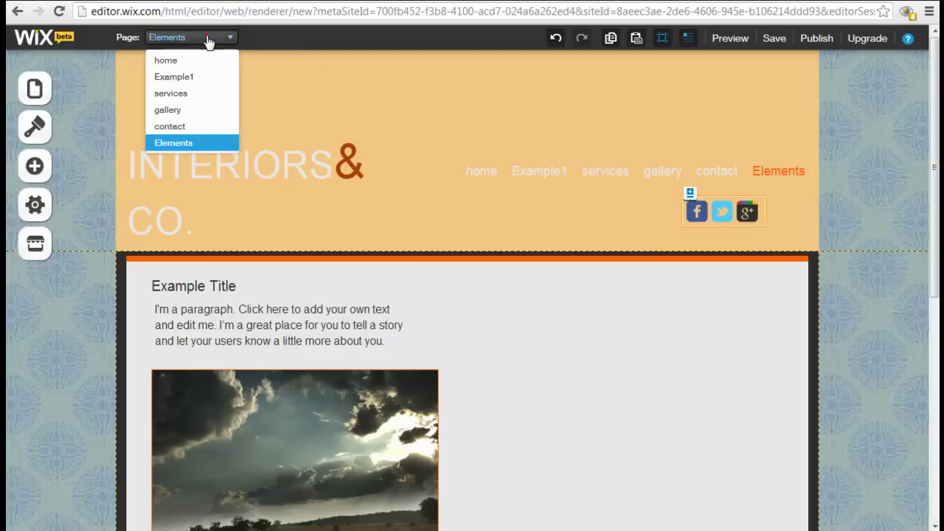
pyautogui.click(189, 61)
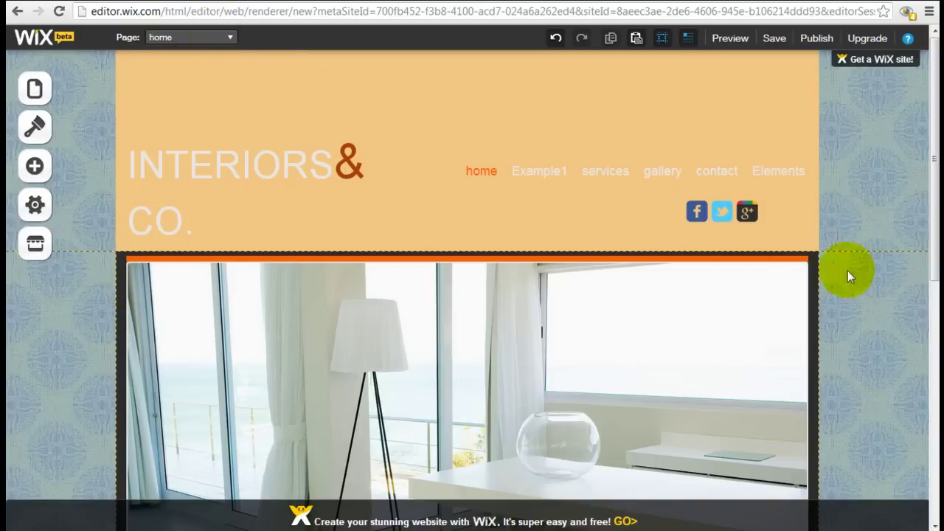
pyautogui.scroll(-4, 882, 263)
pyautogui.scroll(2, 882, 263)
pyautogui.scroll(2, 881, 263)
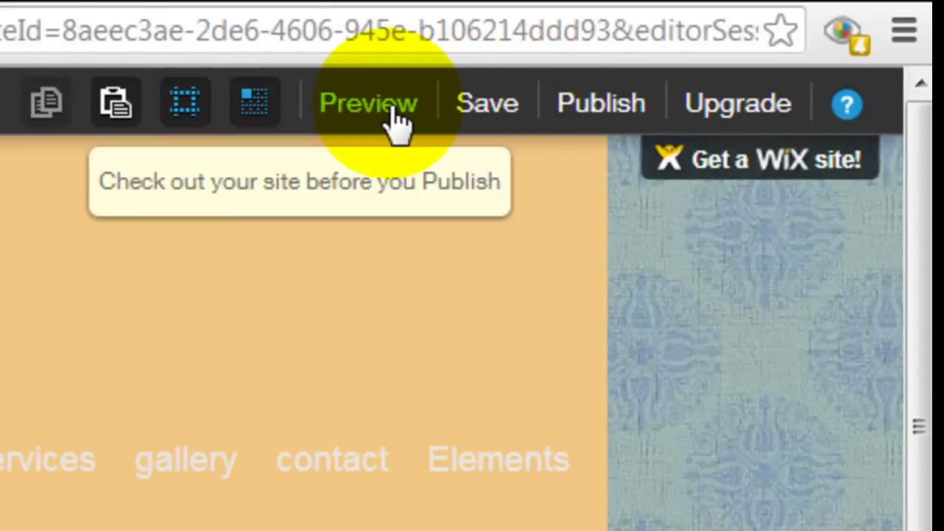
# - Preview the site and browse its Services page with the three service photos
pyautogui.click(542, 76)
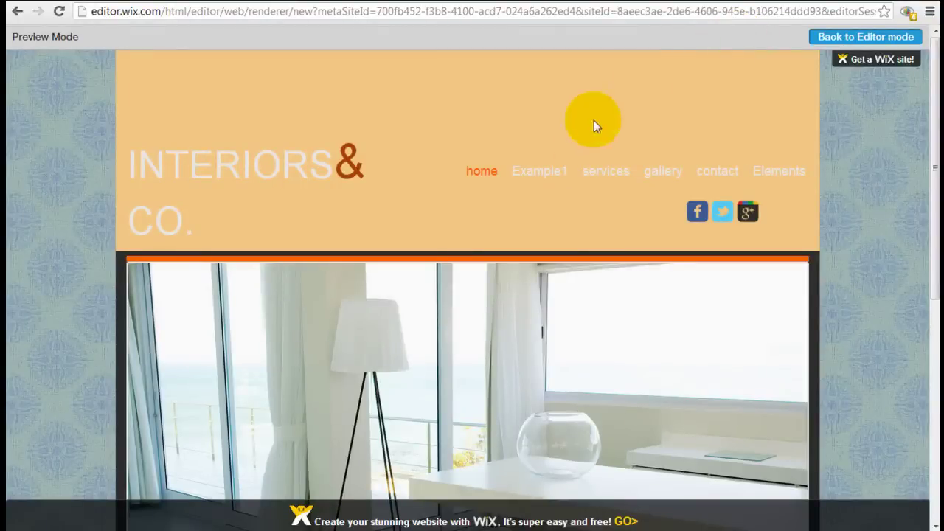
pyautogui.scroll(-1, 576, 197)
pyautogui.scroll(1, 585, 159)
pyautogui.click(609, 172)
pyautogui.scroll(-4, 821, 221)
pyautogui.scroll(-1, 821, 221)
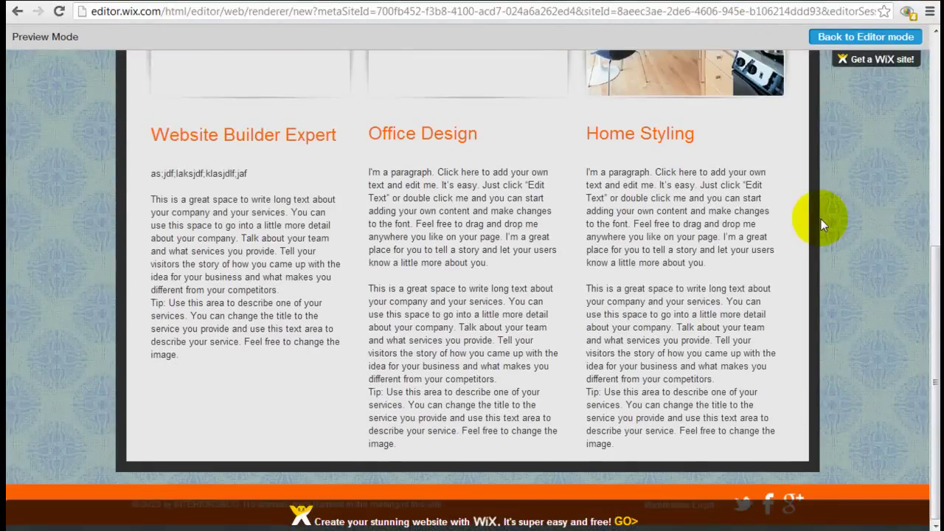
pyautogui.scroll(4, 821, 221)
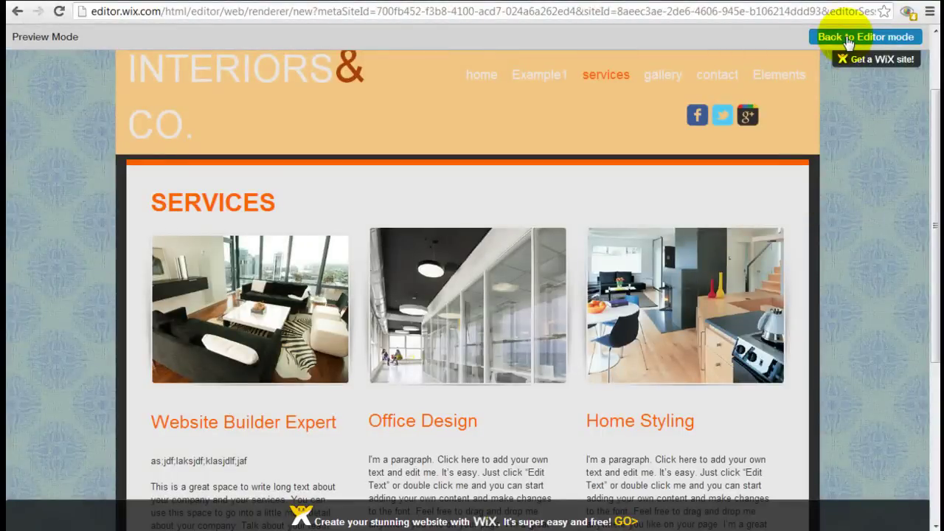
pyautogui.scroll(2, 848, 175)
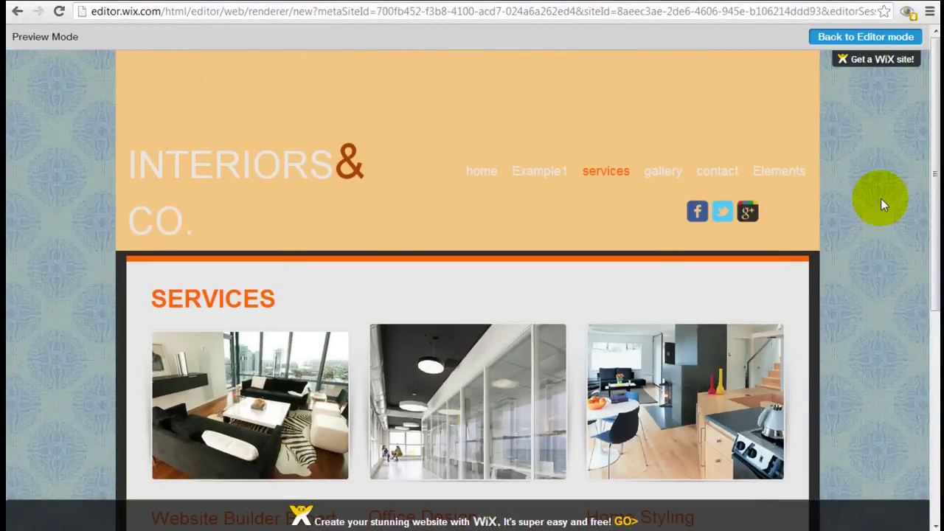
# - Return to the editor and save the site under the name 'illustration'
pyautogui.click(839, 39)
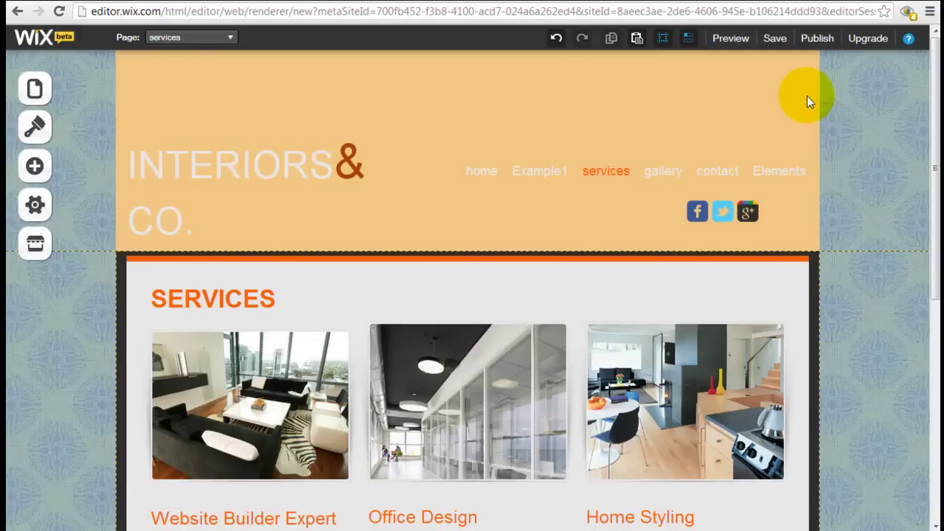
pyautogui.click(816, 40)
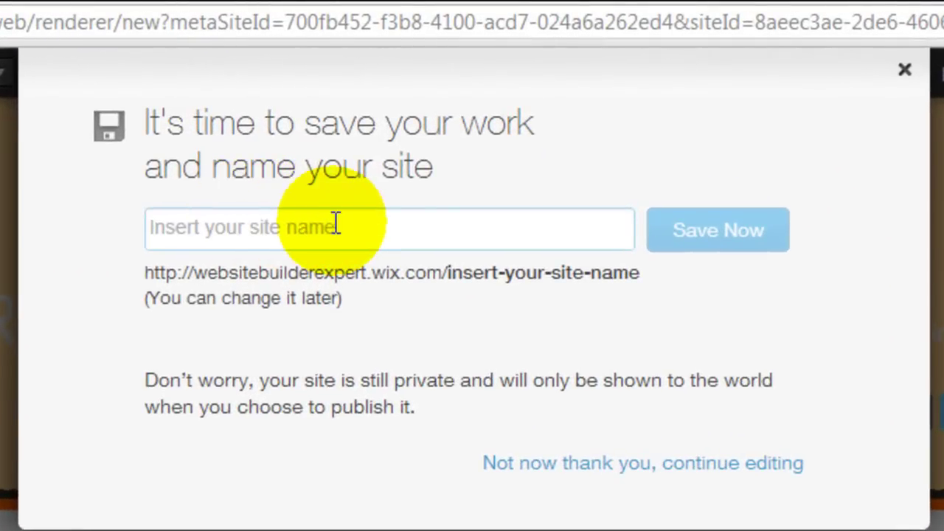
pyautogui.click(403, 116)
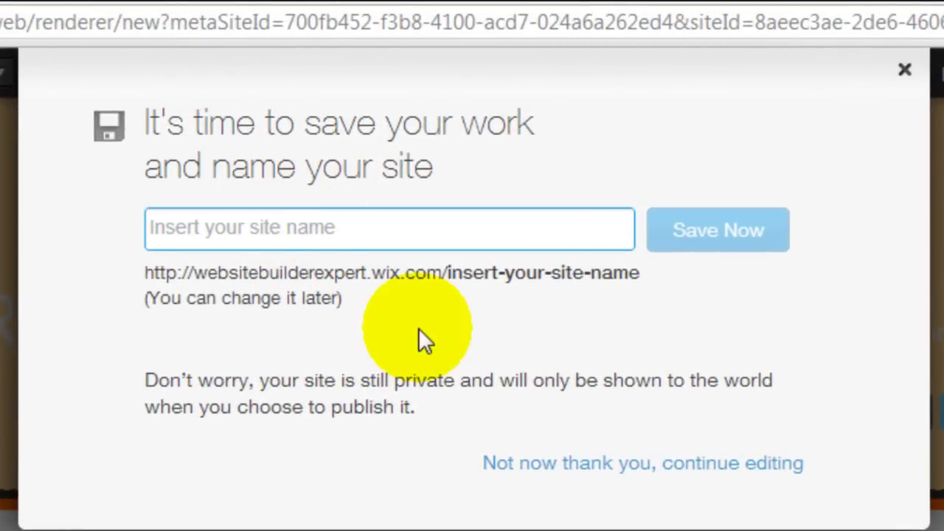
pyautogui.write('illusration')
pyautogui.press('Left')
pyautogui.press('Left')
pyautogui.press('Left')
pyautogui.press('Left')
pyautogui.press('Left')
pyautogui.write('t')
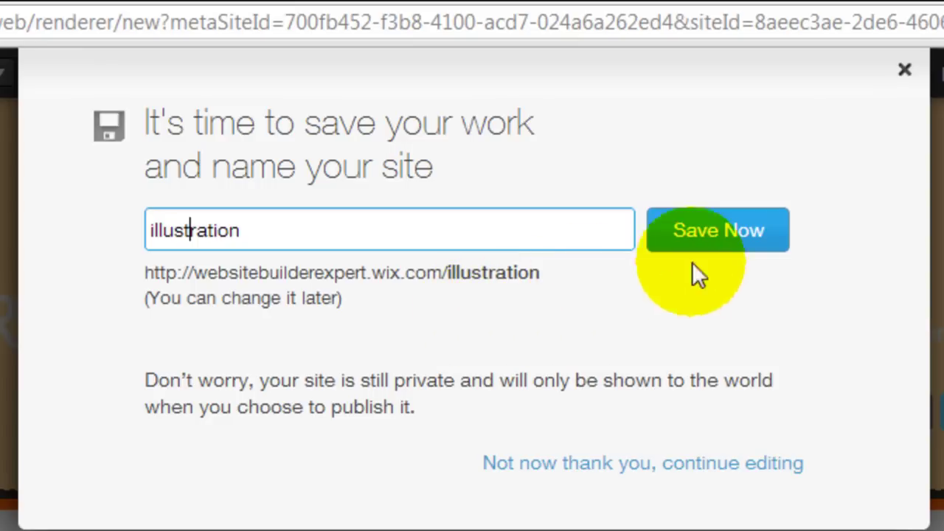
pyautogui.click(735, 224)
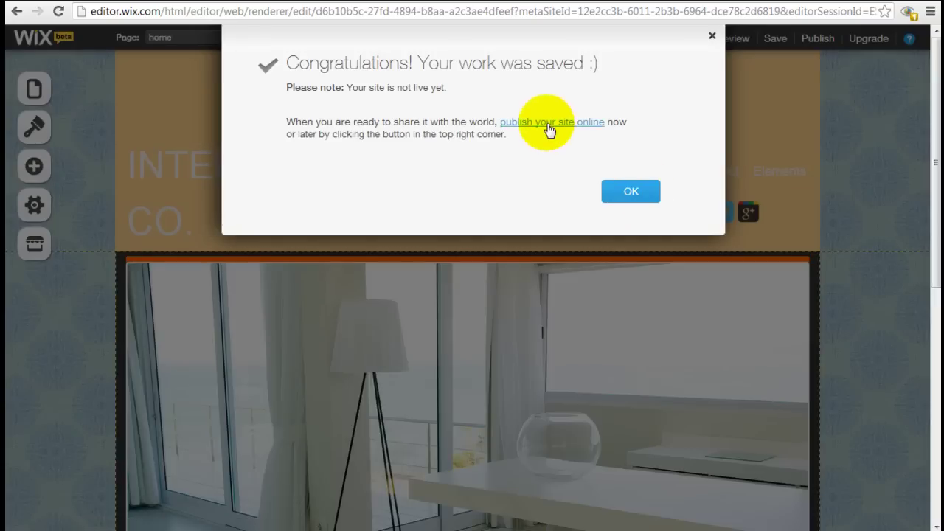
# - Publish the saved site live with 'Allow search engines' left unticked
pyautogui.click(550, 123)
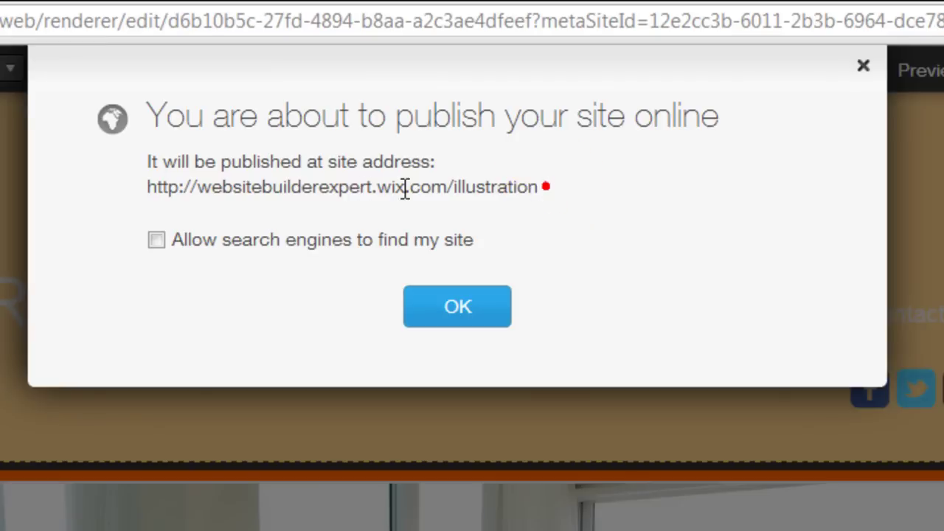
pyautogui.click(159, 242)
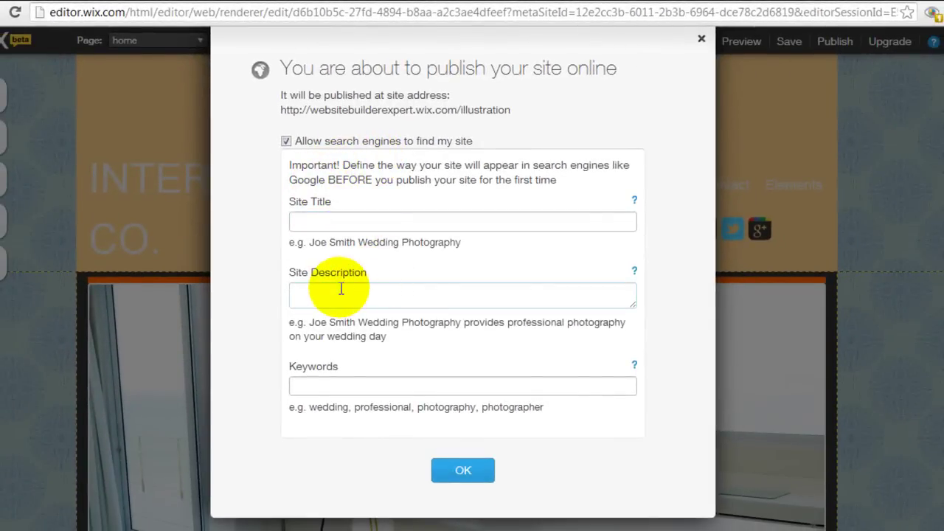
pyautogui.click(287, 142)
pyautogui.click(466, 182)
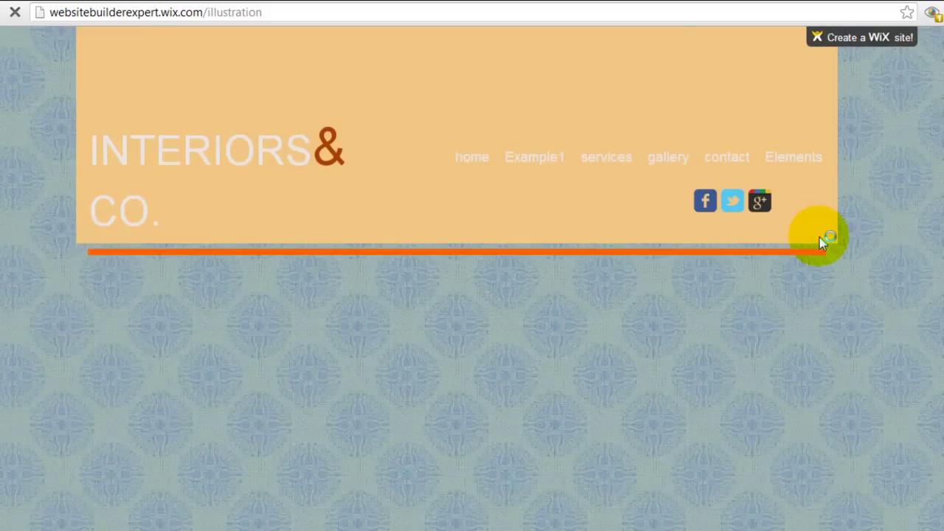
# - Scroll through the live home page at websitebuilderexpert.wix.com/illustration down to the footer
pyautogui.scroll(-2, 886, 235)
pyautogui.scroll(-5, 885, 235)
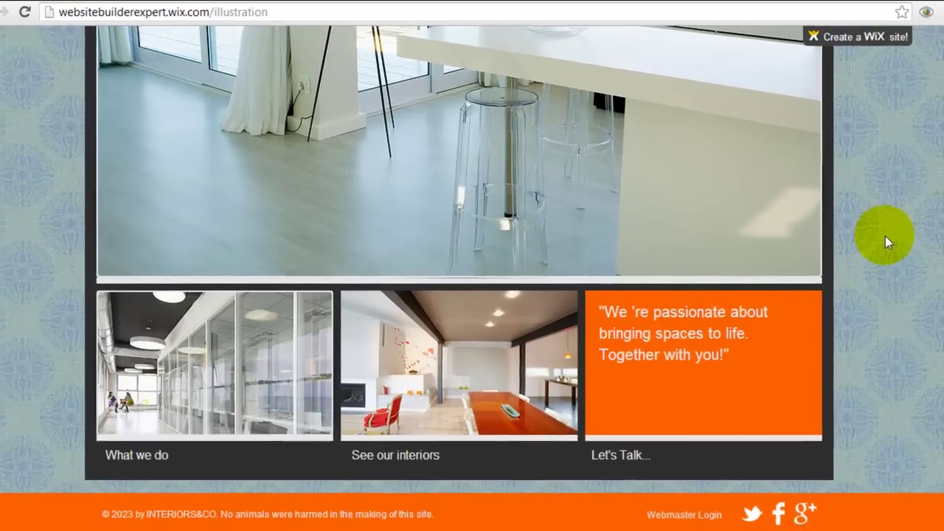
pyautogui.scroll(8, 869, 222)
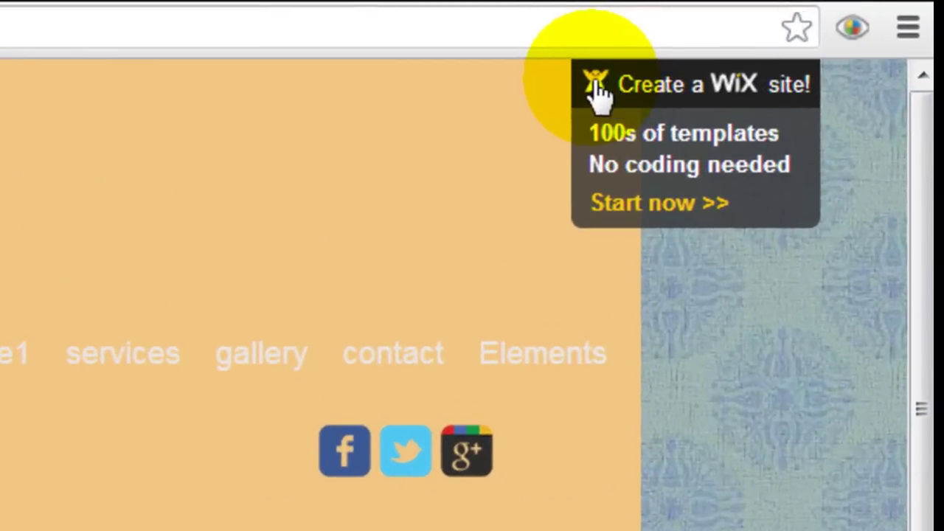
pyautogui.scroll(-5, 801, 379)
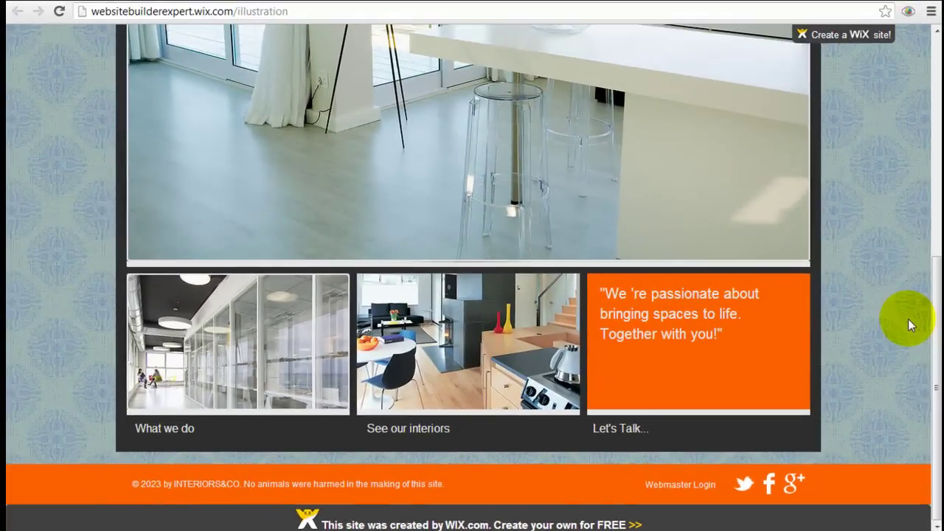
pyautogui.scroll(5, 908, 317)
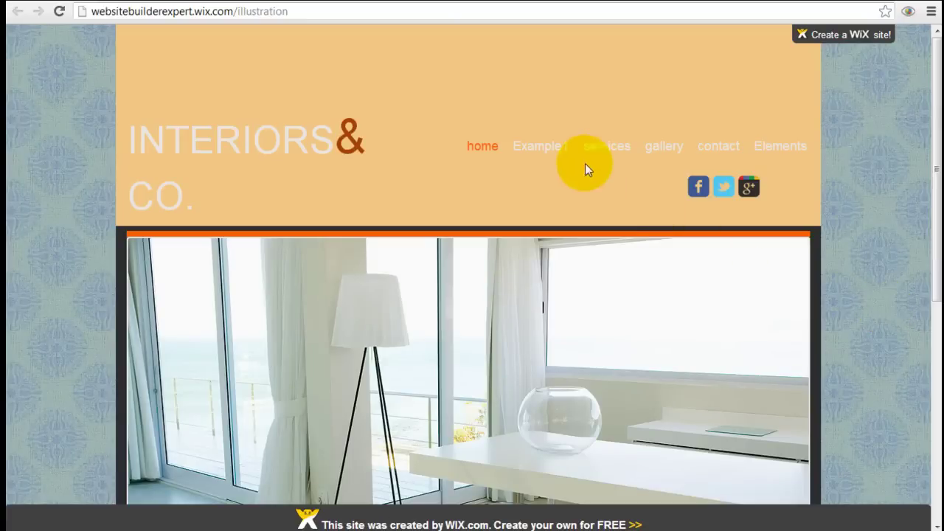
# - Open the live site's Example1 page and scroll through its Our Story content
pyautogui.click(550, 147)
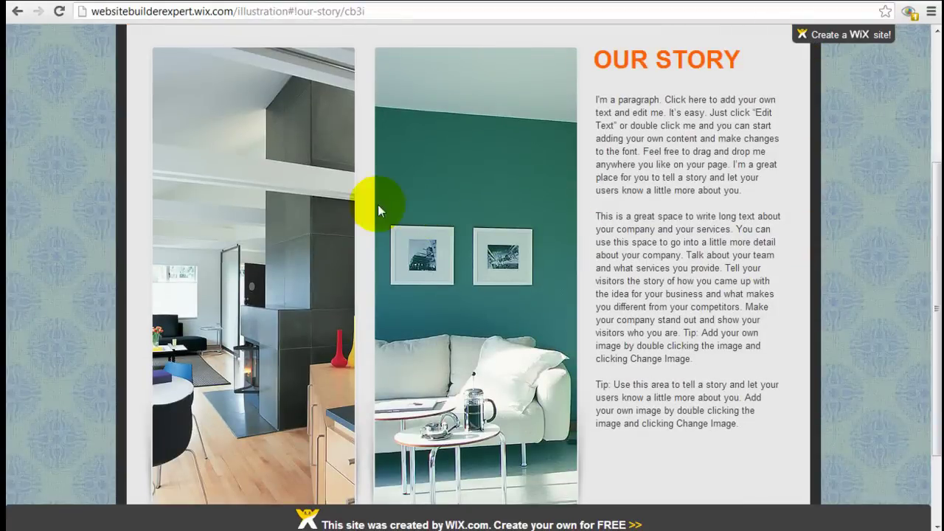
pyautogui.scroll(-2, 516, 258)
pyautogui.scroll(4, 664, 281)
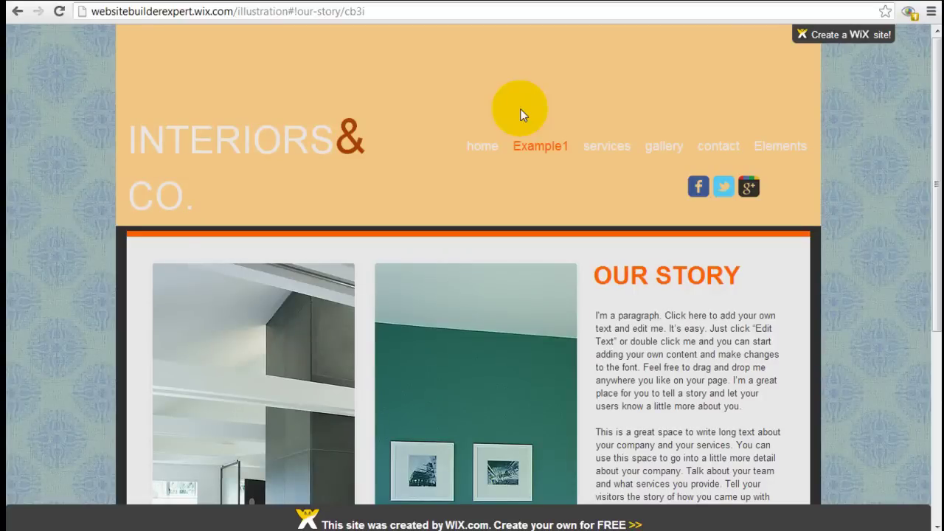
pyautogui.scroll(-2, 586, 216)
pyautogui.scroll(-3, 649, 196)
pyautogui.scroll(5, 650, 221)
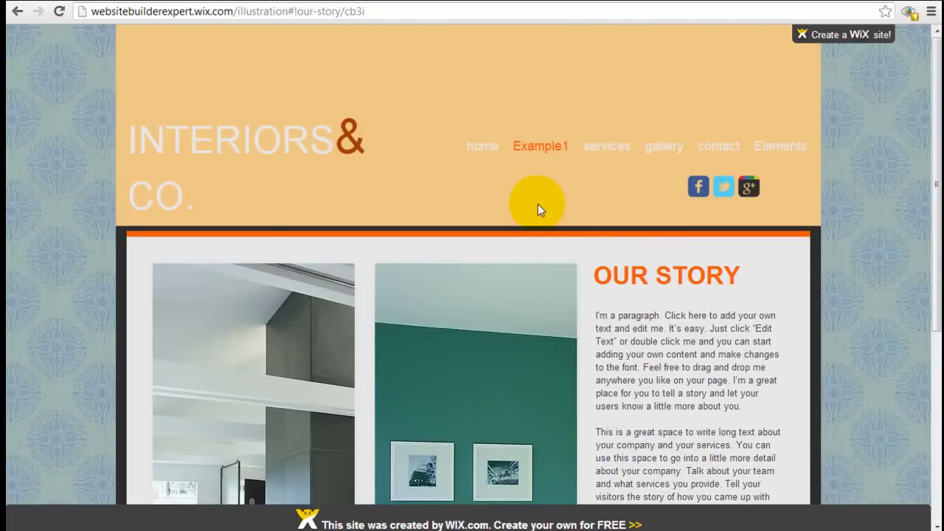